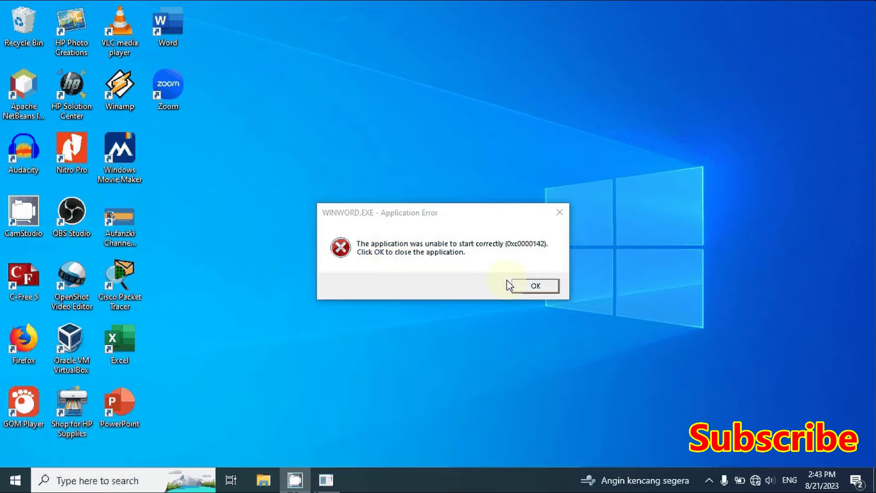
Dismiss the WINWORD.EXE application error and open Programs and Features in Control Panel.
left_click(535, 286)
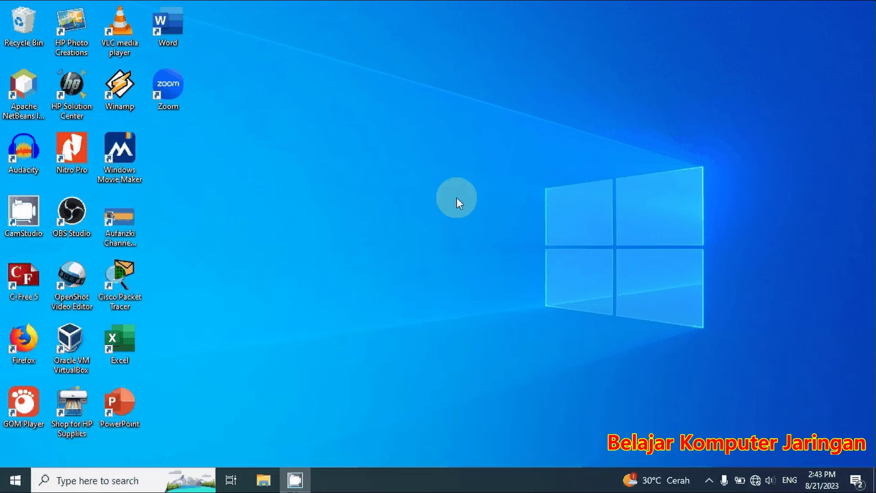
left_click(90, 481)
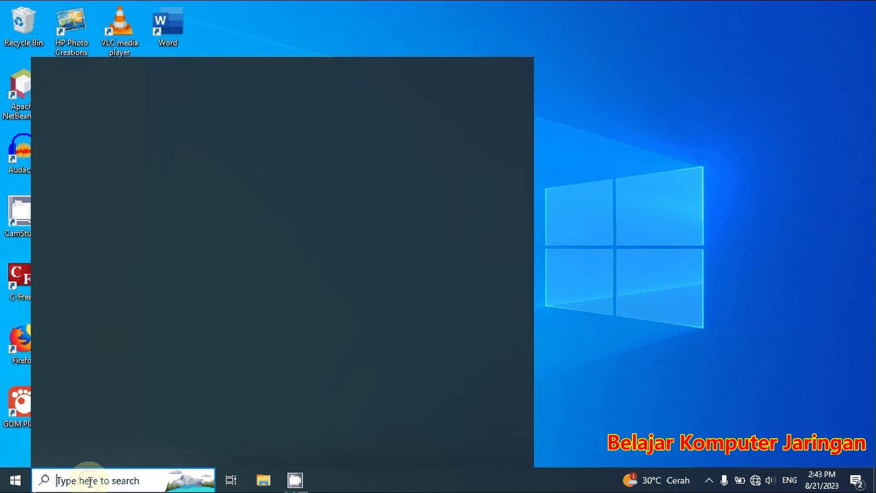
type("con")
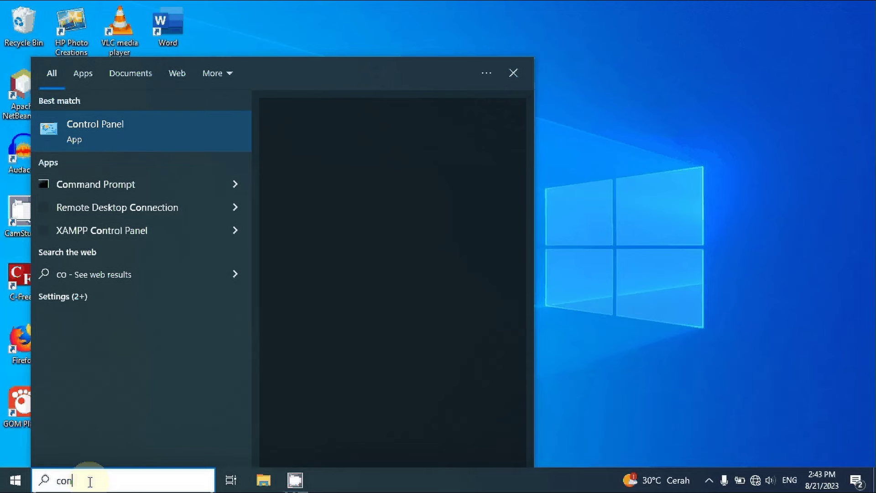
type("trol")
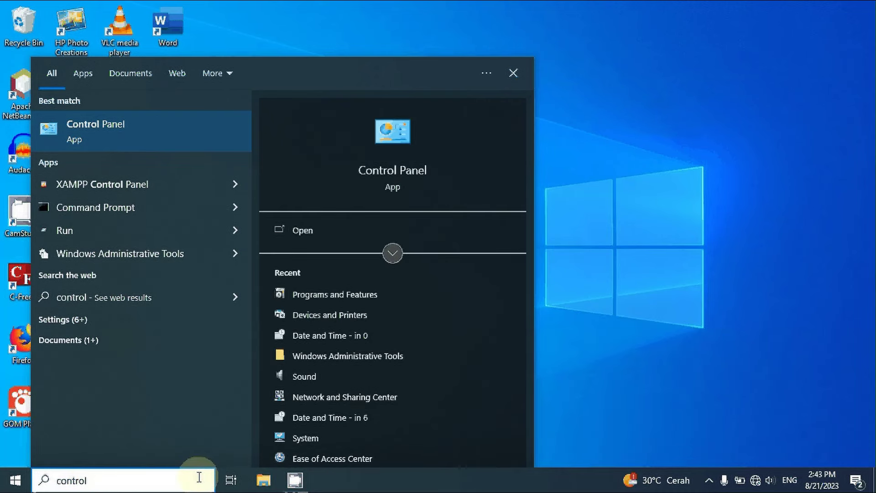
type(" pa")
left_click(122, 134)
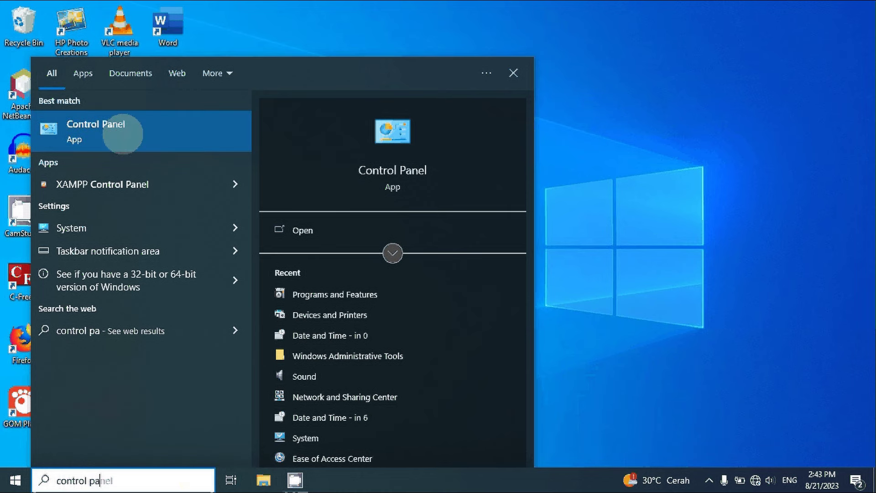
left_click(101, 131)
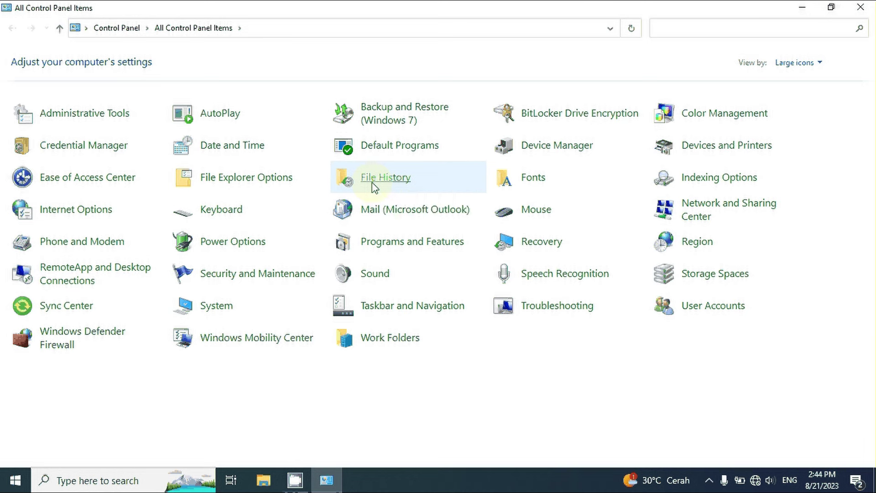
left_click(397, 248)
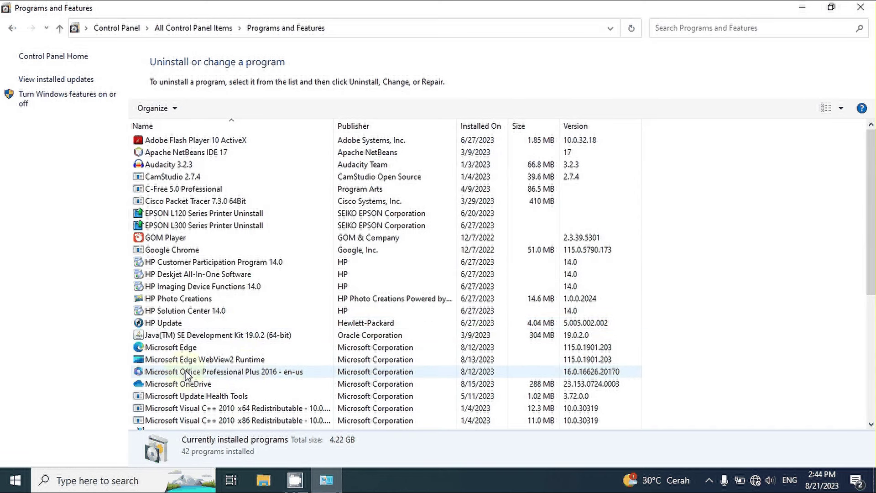
Run a Quick Repair on Microsoft Office Professional Plus 2016 and close the repair and Programs and Features windows.
left_click(266, 379)
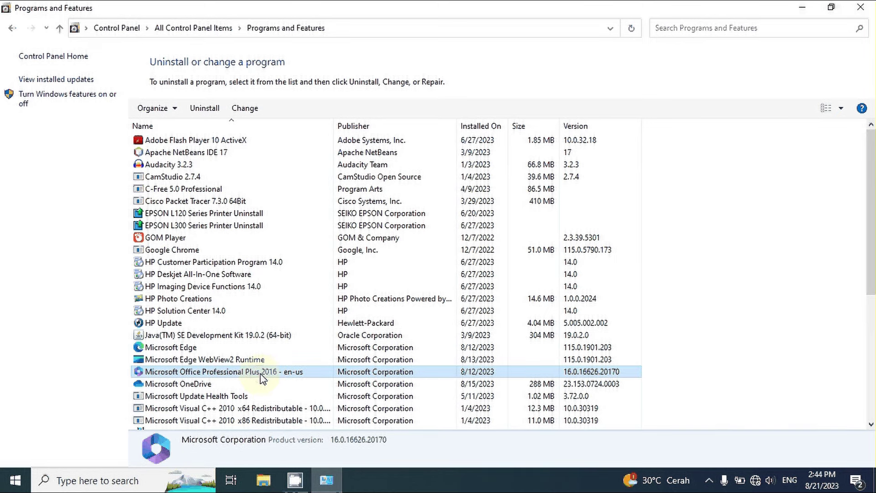
left_click(242, 110)
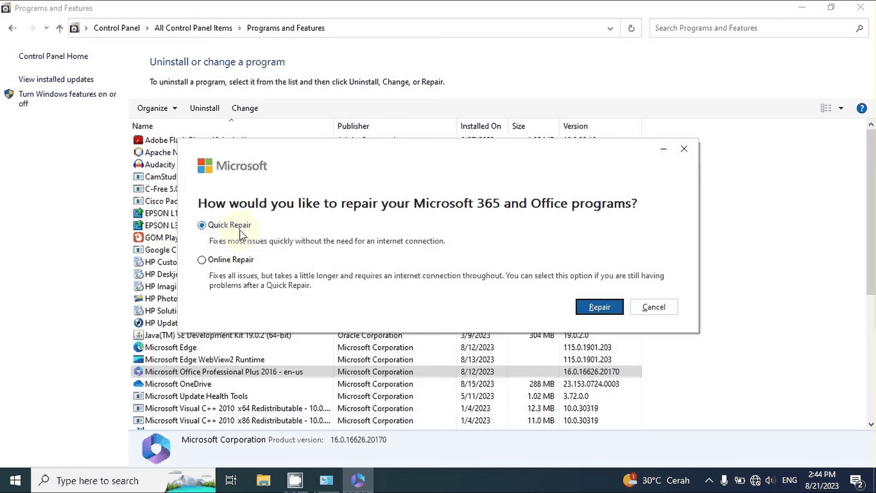
left_click(598, 304)
left_click(490, 305)
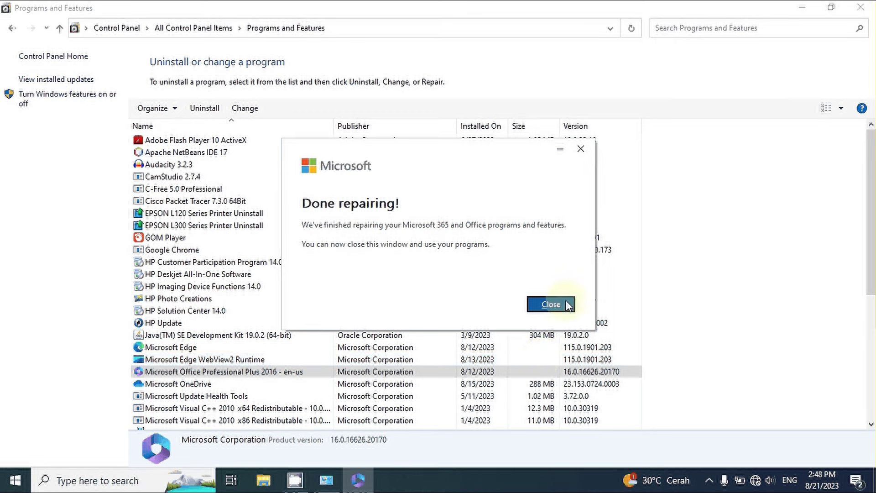
left_click(550, 303)
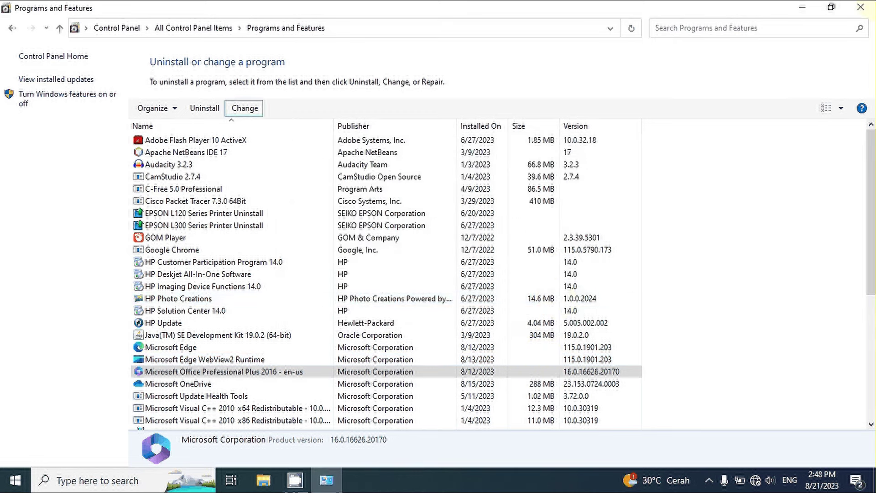
left_click(862, 8)
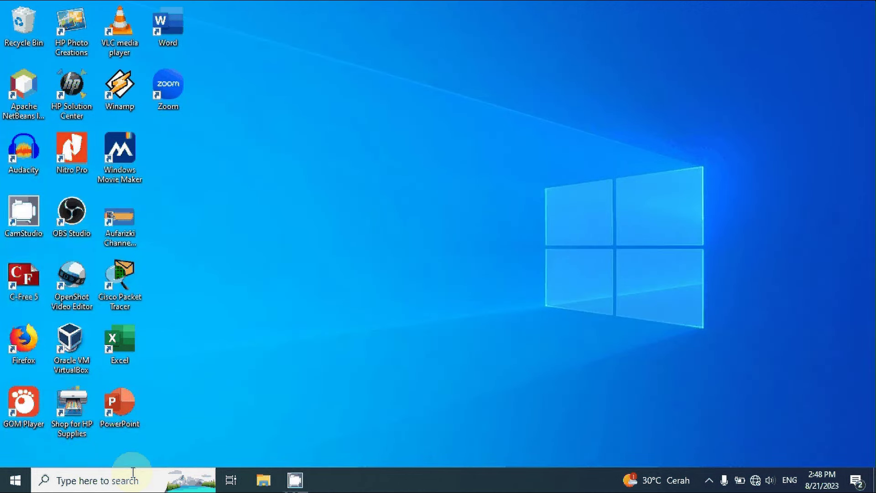
Search Windows for msconfig and open System Configuration.
left_click(114, 478)
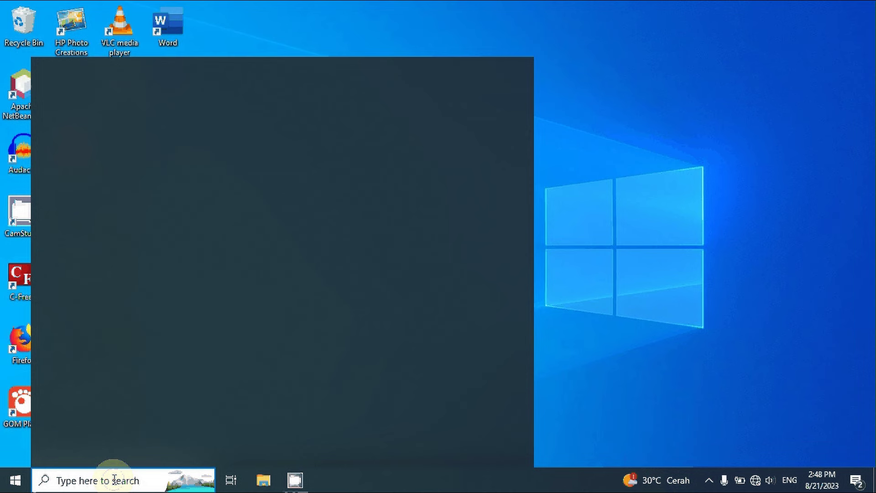
type("msco")
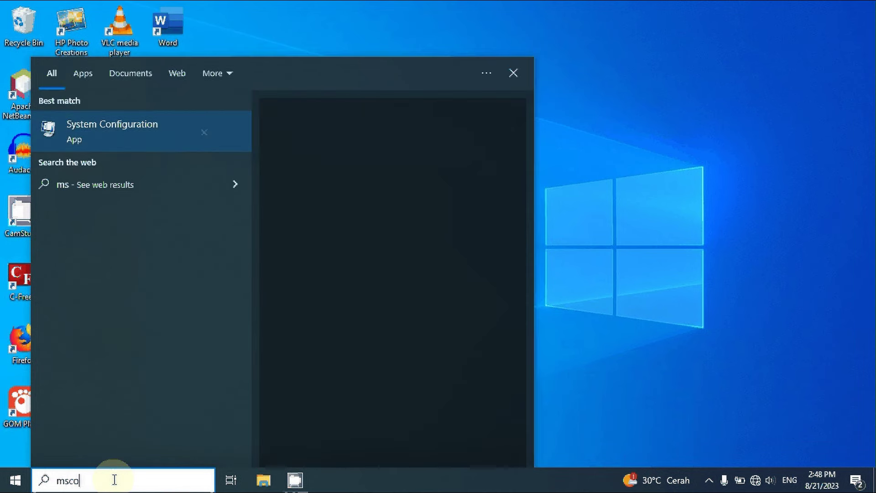
type("nfig")
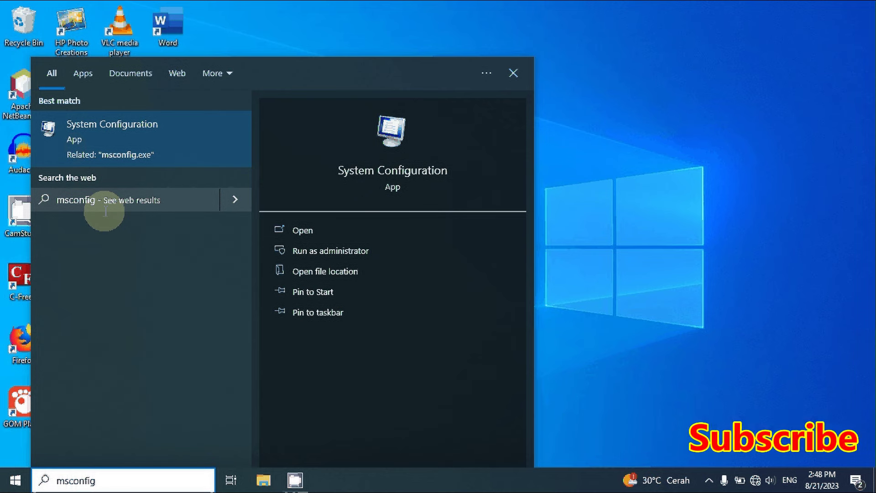
left_click(578, 133)
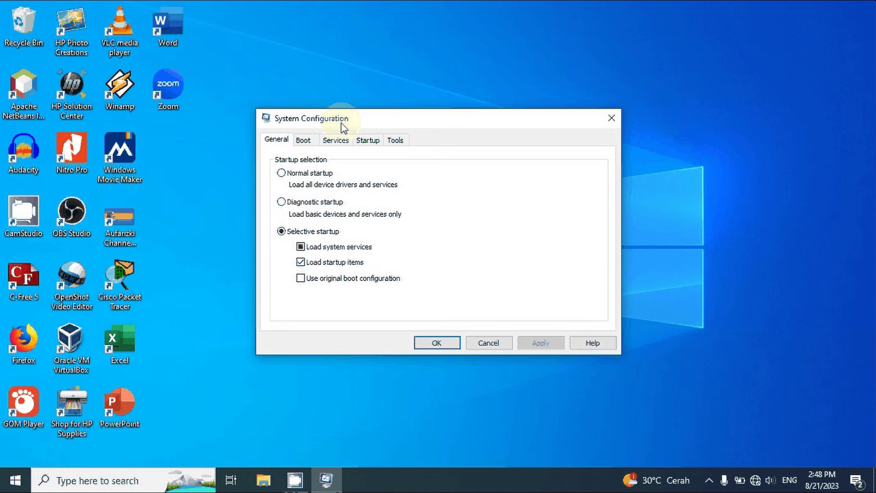
Hide all Microsoft services in the System Configuration services list and accept the configuration.
left_click(334, 141)
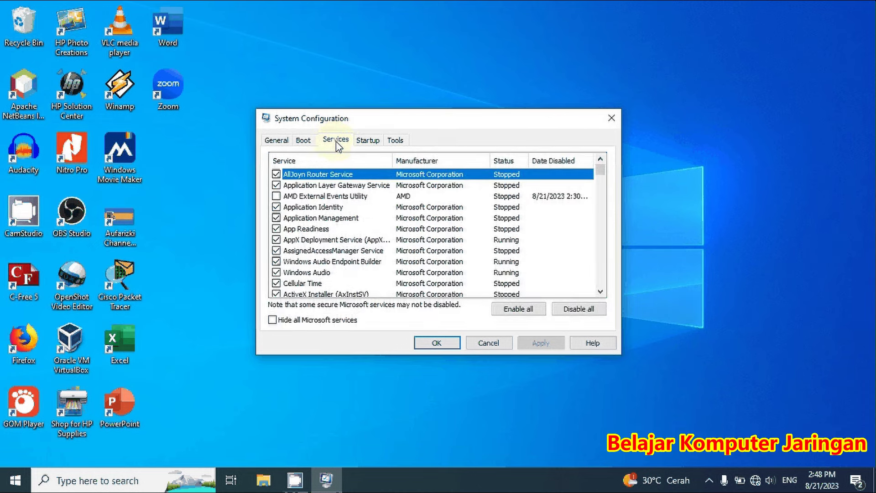
left_click_drag(600, 170, 606, 145)
left_click(273, 320)
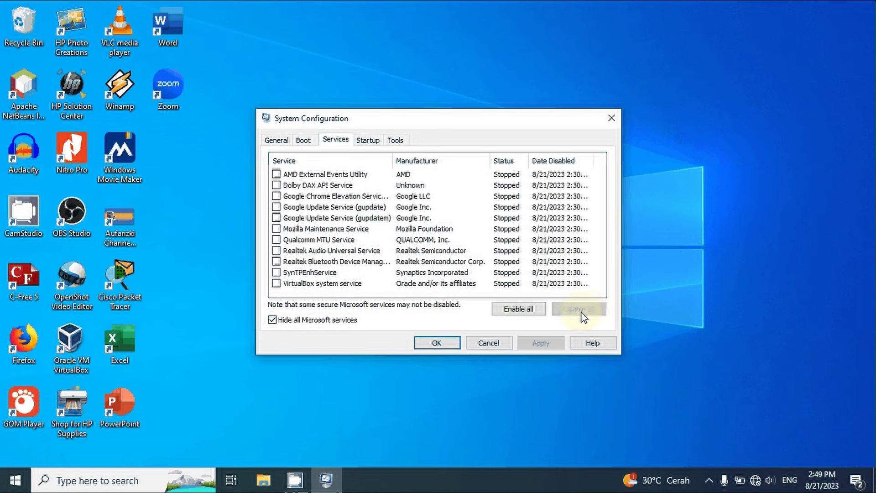
left_click(456, 345)
Refresh the desktop.
left_click(356, 231)
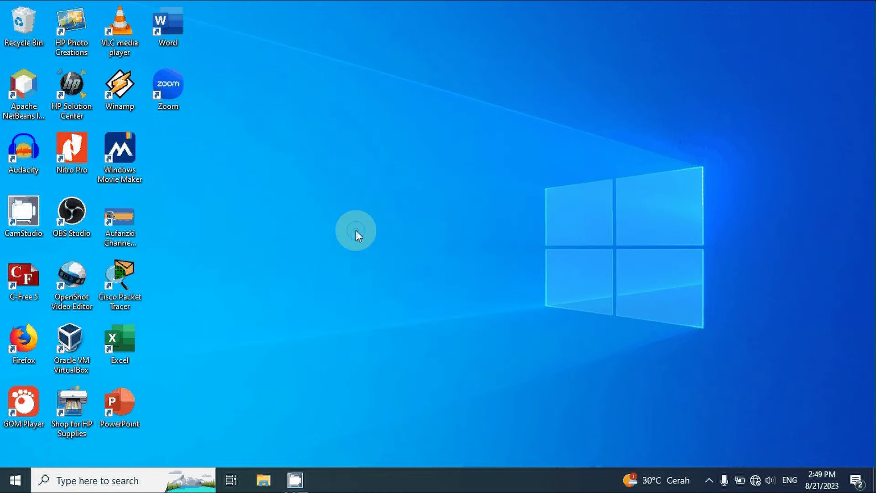
right_click(356, 230)
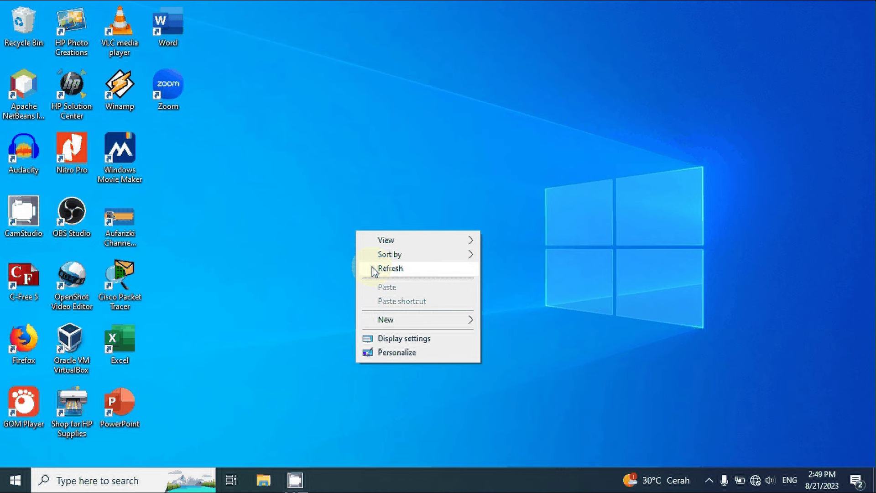
left_click(373, 269)
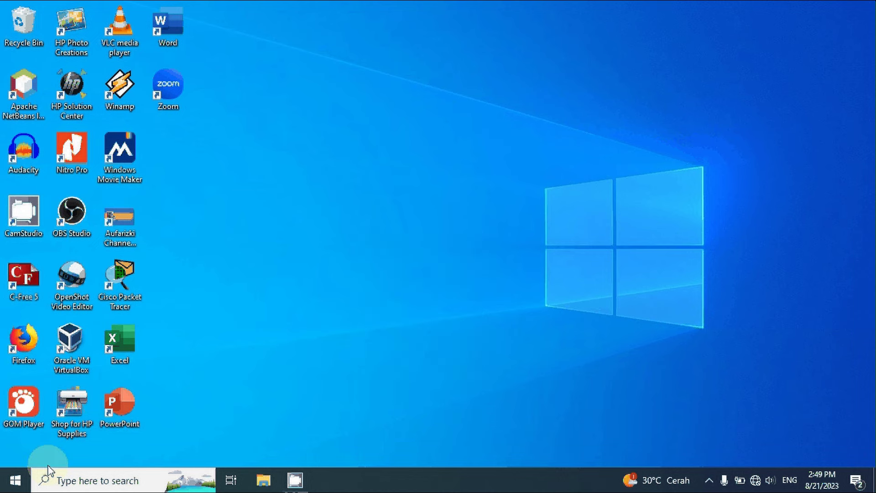
Restart the computer.
left_click(15, 481)
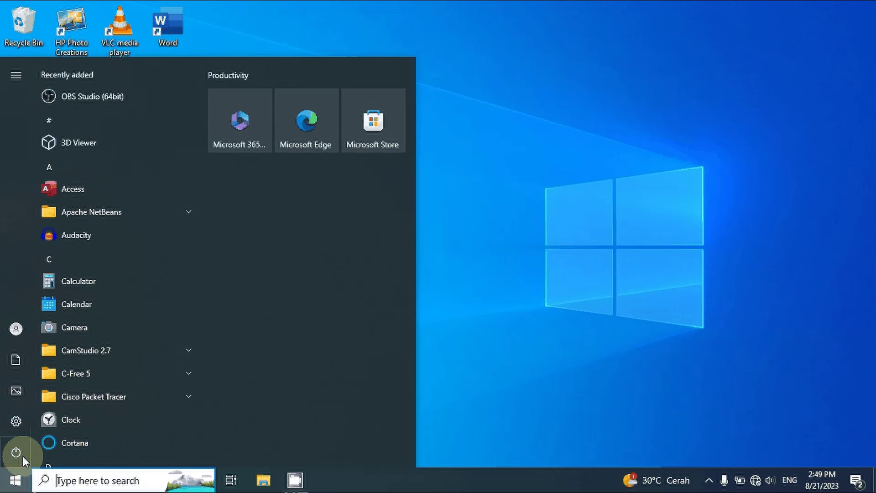
left_click(23, 455)
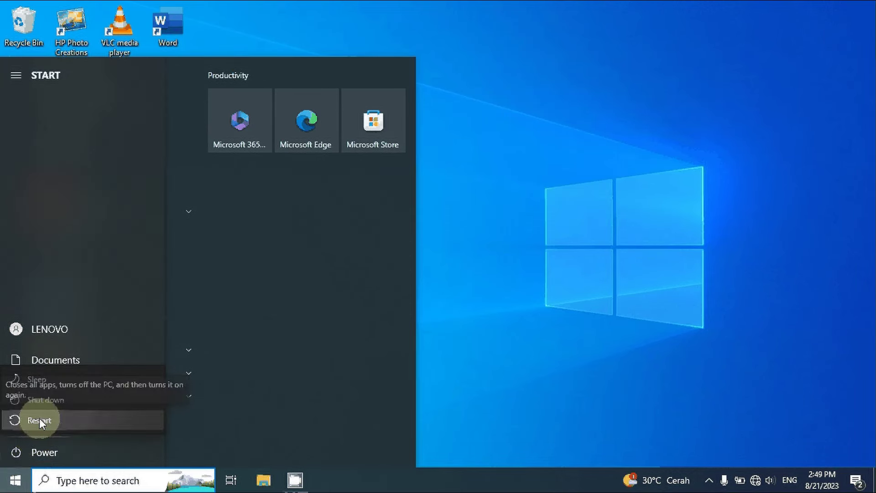
left_click(39, 420)
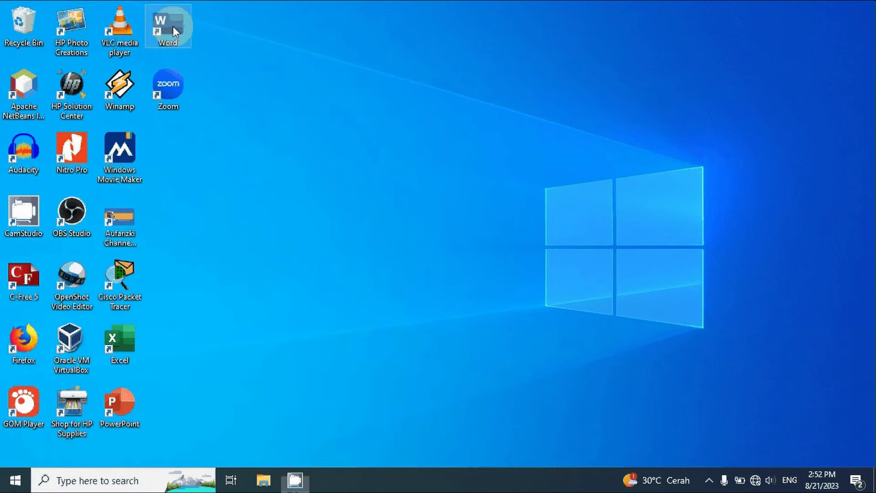
Launch Word and create a blank document, dismissing the Genuine Office notices.
double_click(173, 26)
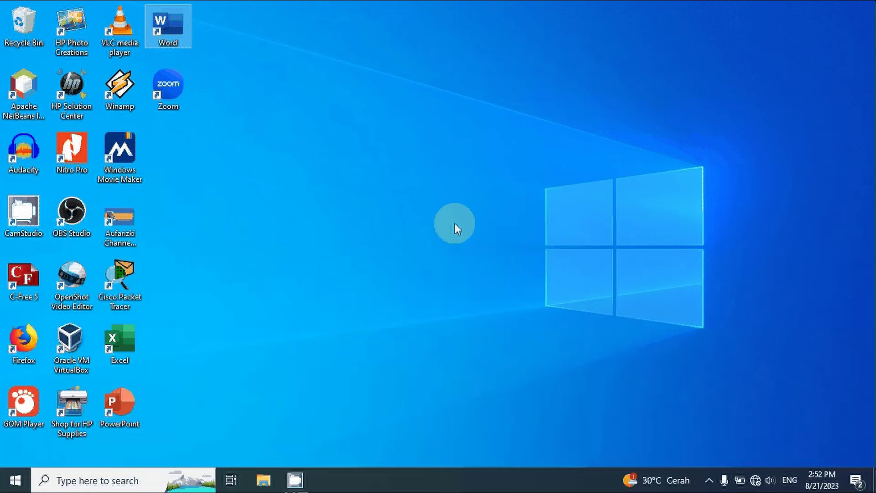
key("Return")
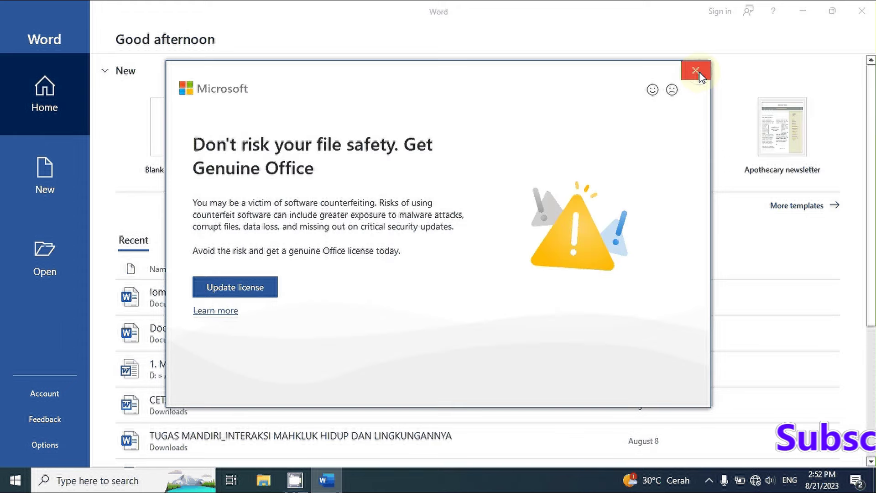
left_click(698, 72)
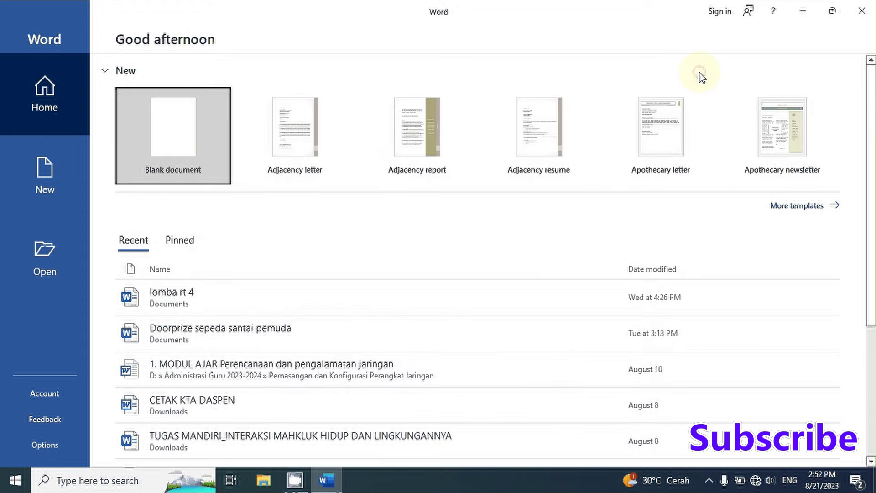
left_click(150, 124)
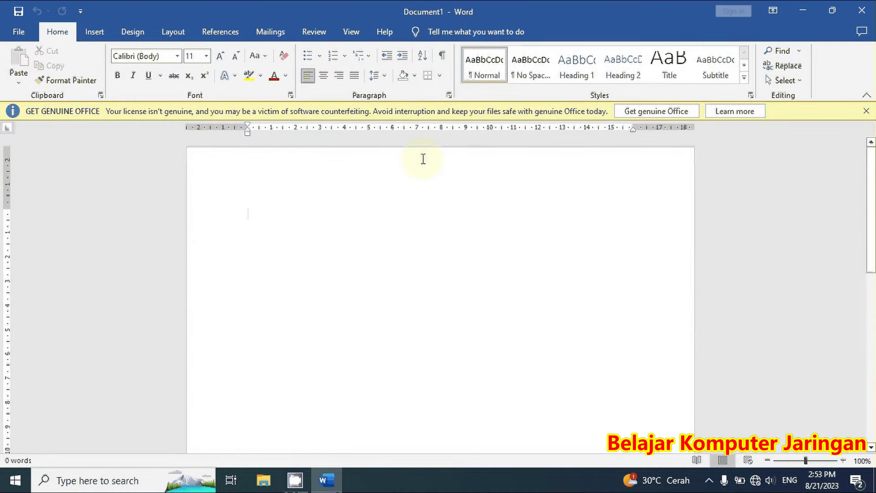
left_click(866, 111)
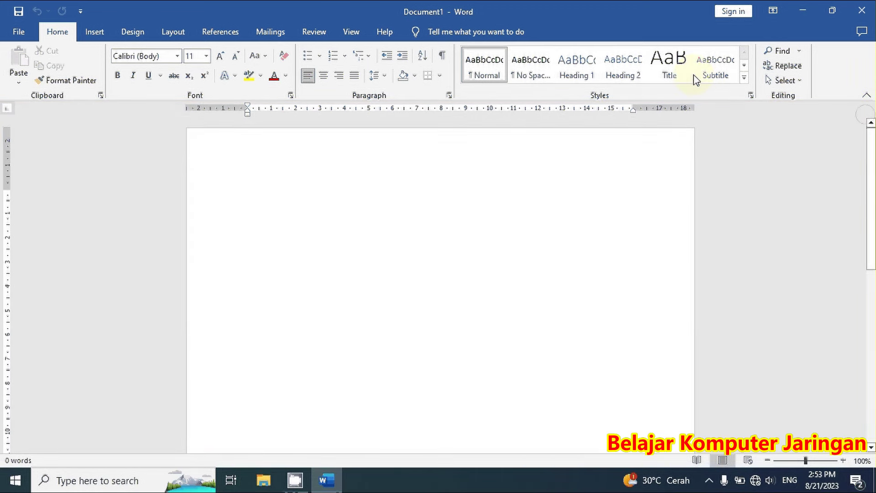